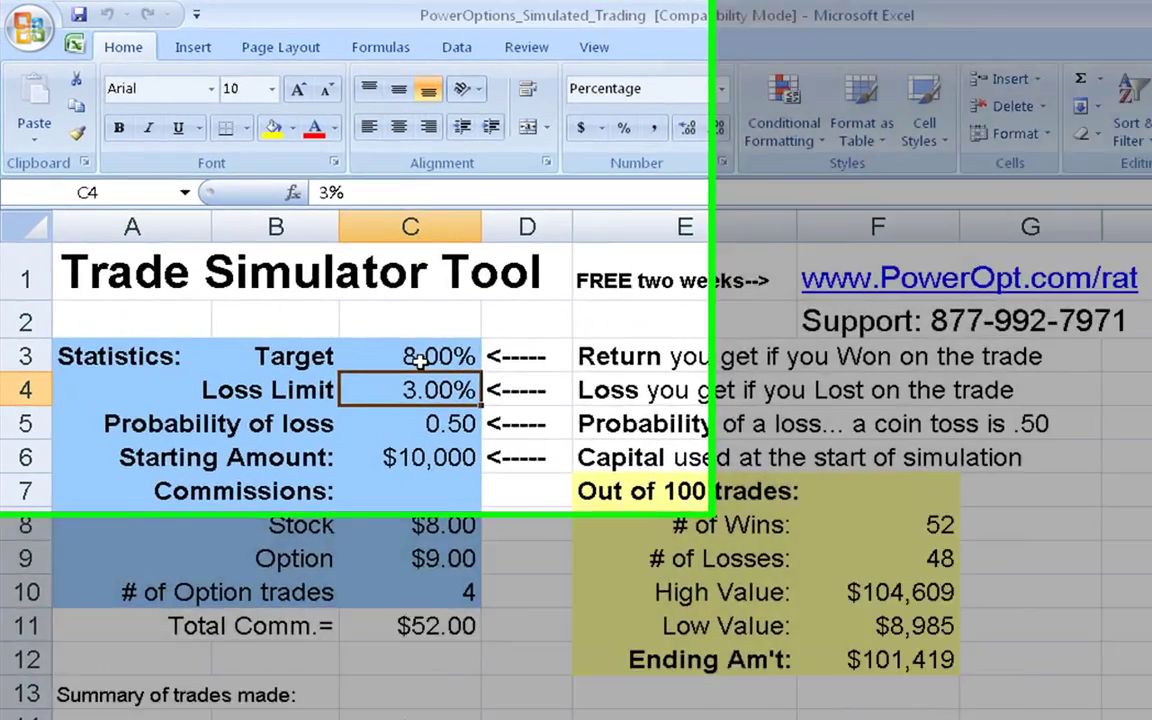
# Step: Set both the Target return in C3 and the Loss Limit in C4 to 10%
pyautogui.click(342, 307)
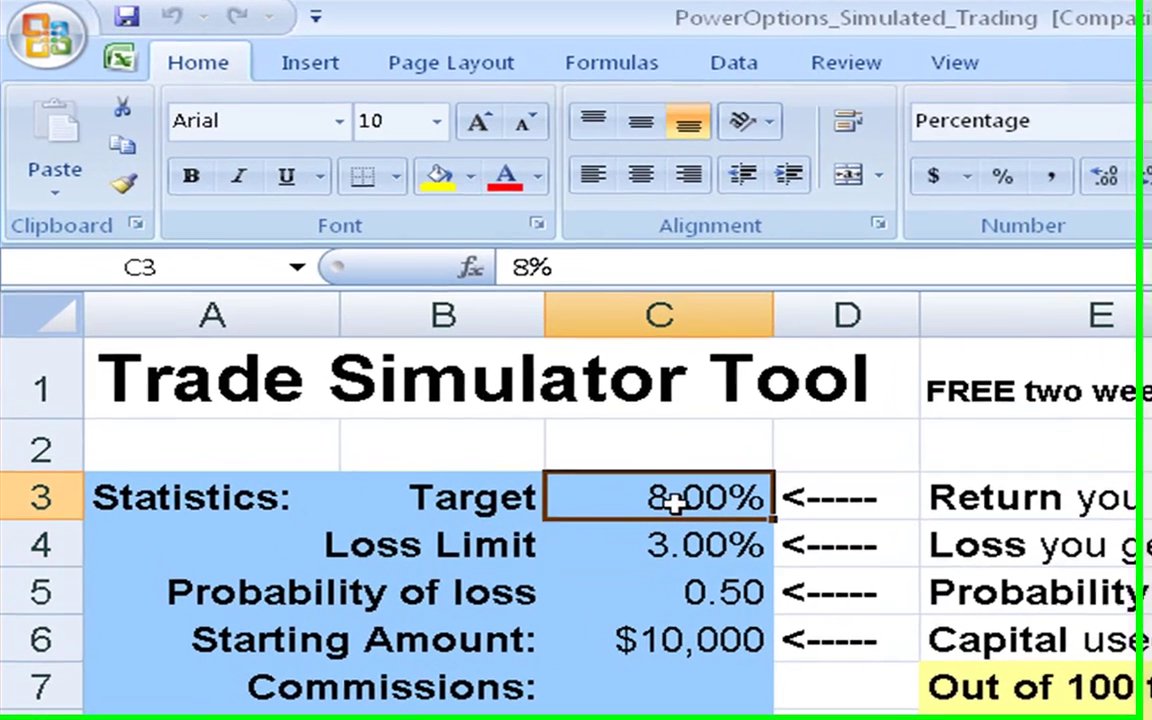
pyautogui.write('10')
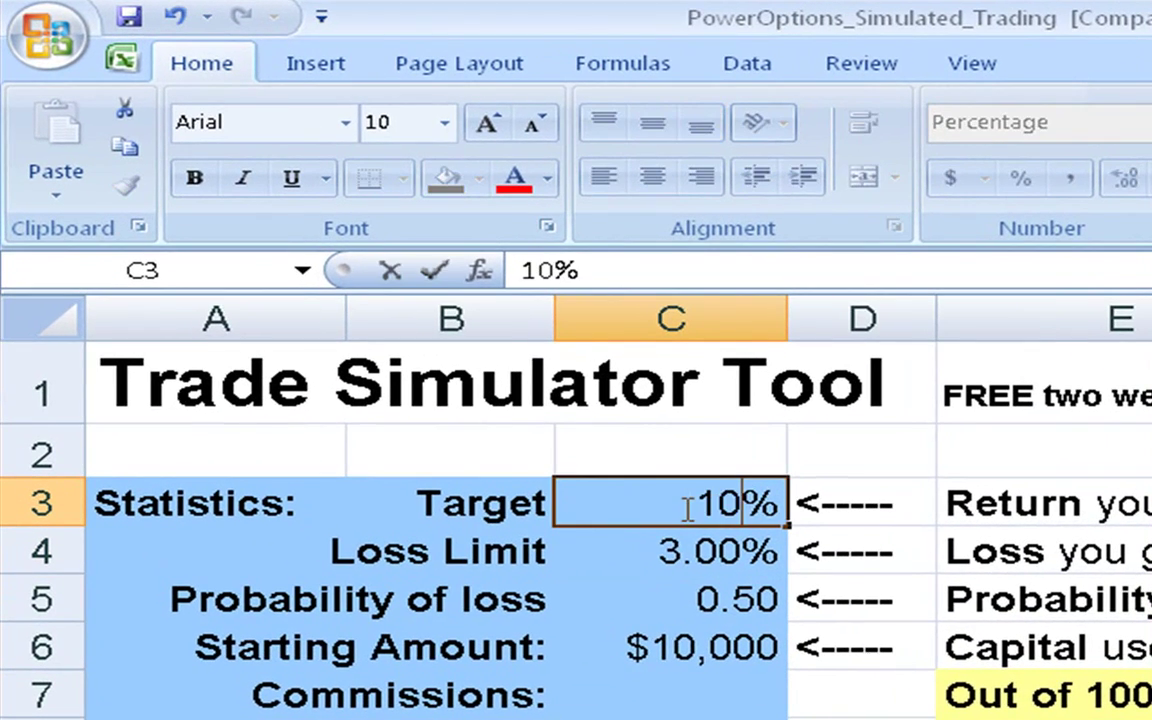
pyautogui.click(670, 550)
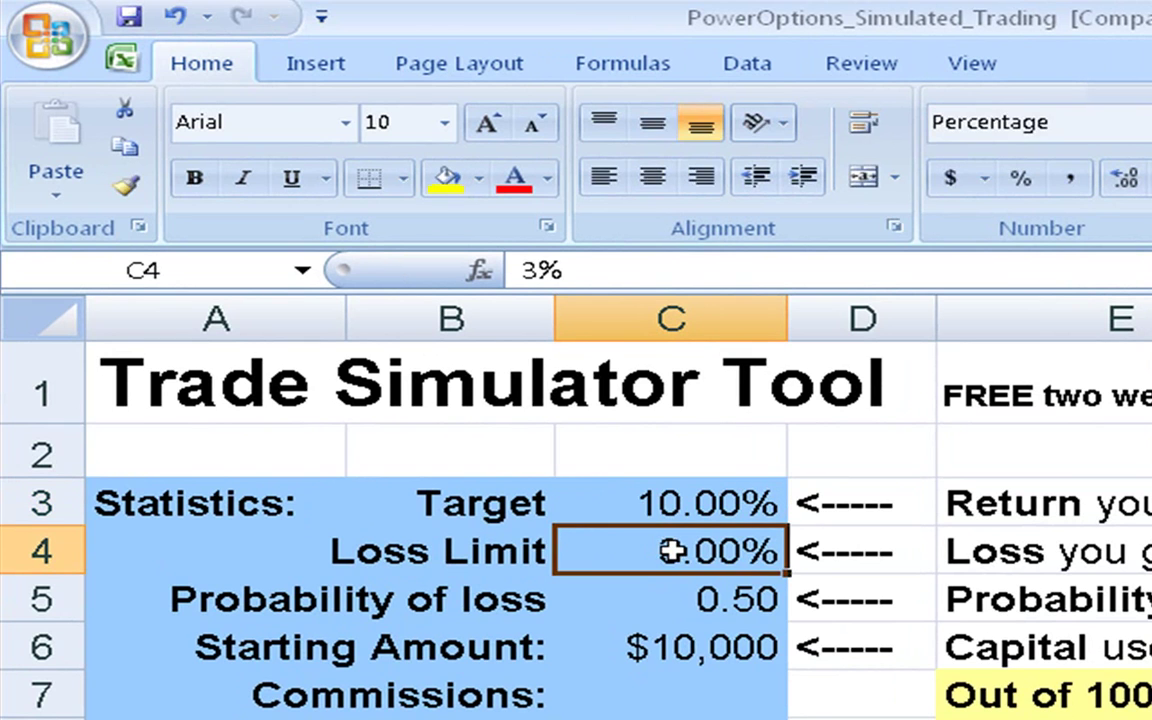
pyautogui.write('10')
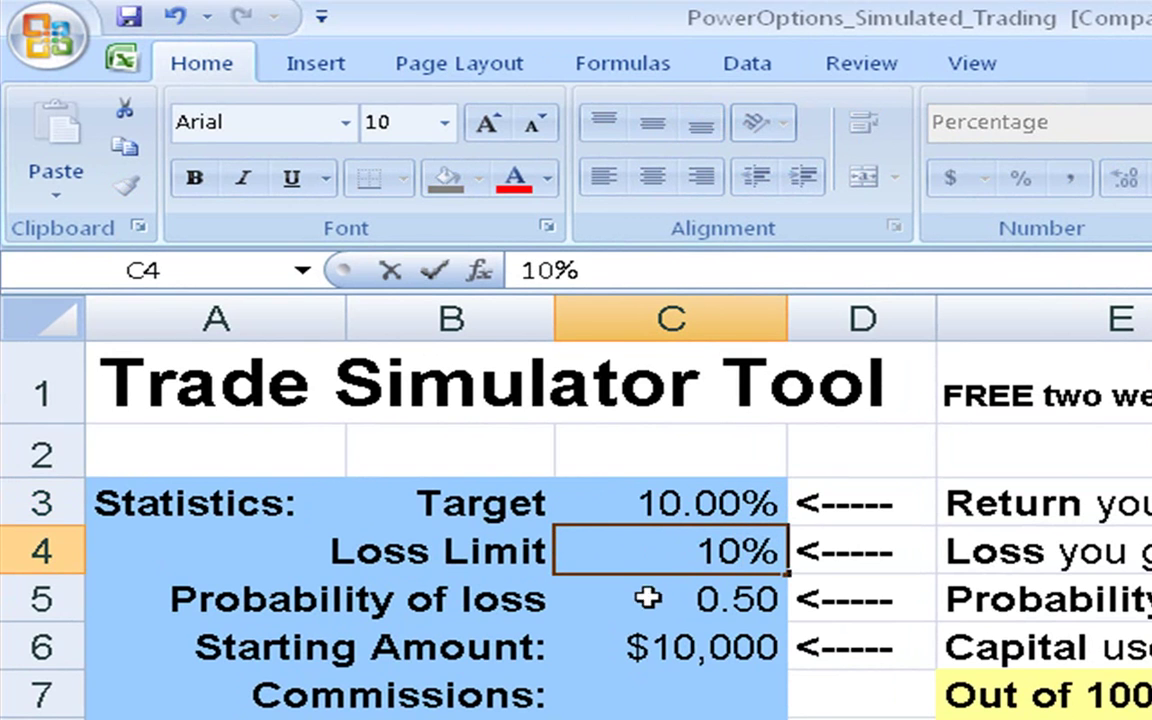
pyautogui.click(683, 598)
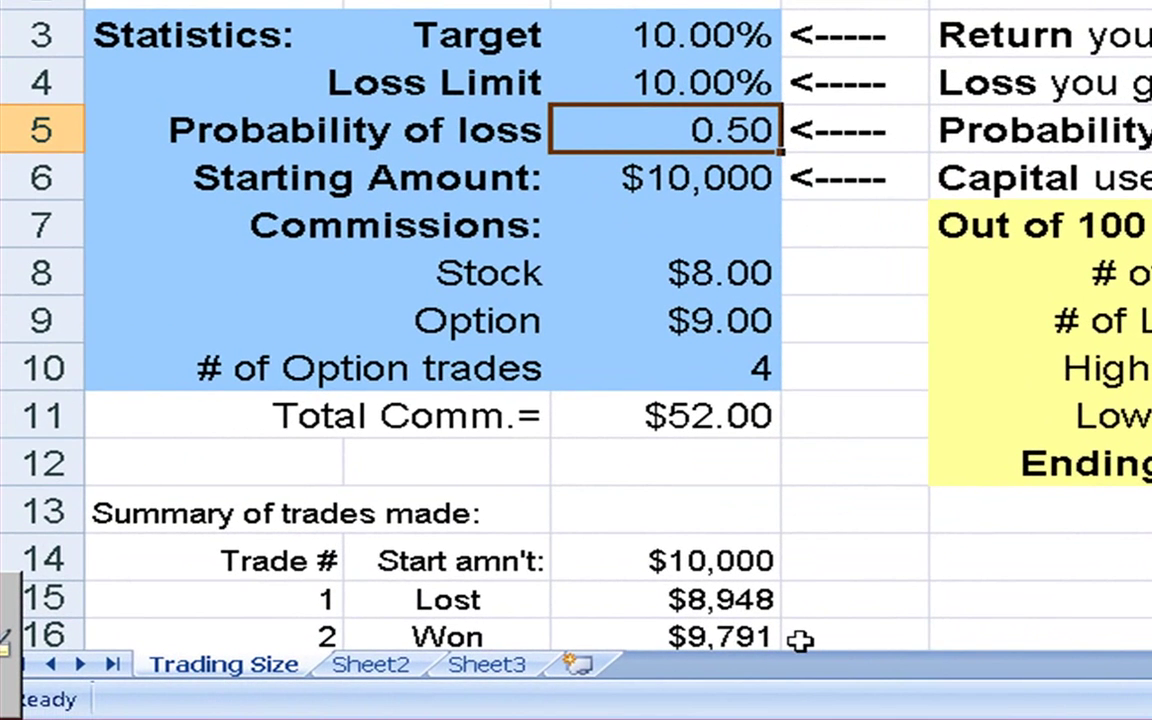
# Step: Look through the summary of trades made down to the last trade and return to the statistics at the beginning of the sheet
pyautogui.press('Down')
pyautogui.press('Down')
pyautogui.press('Down')
pyautogui.press('Down')
pyautogui.press('Down')
pyautogui.press('Down')
pyautogui.press('Down')
pyautogui.press('Down')
pyautogui.press('Down')
pyautogui.press('Down')
pyautogui.press('Down')
pyautogui.press('Down')
pyautogui.press('Down')
pyautogui.press('Down')
pyautogui.press('Down')
pyautogui.press('Down')
pyautogui.press('Down')
pyautogui.press('Down')
pyautogui.press('Down')
pyautogui.press('Down')
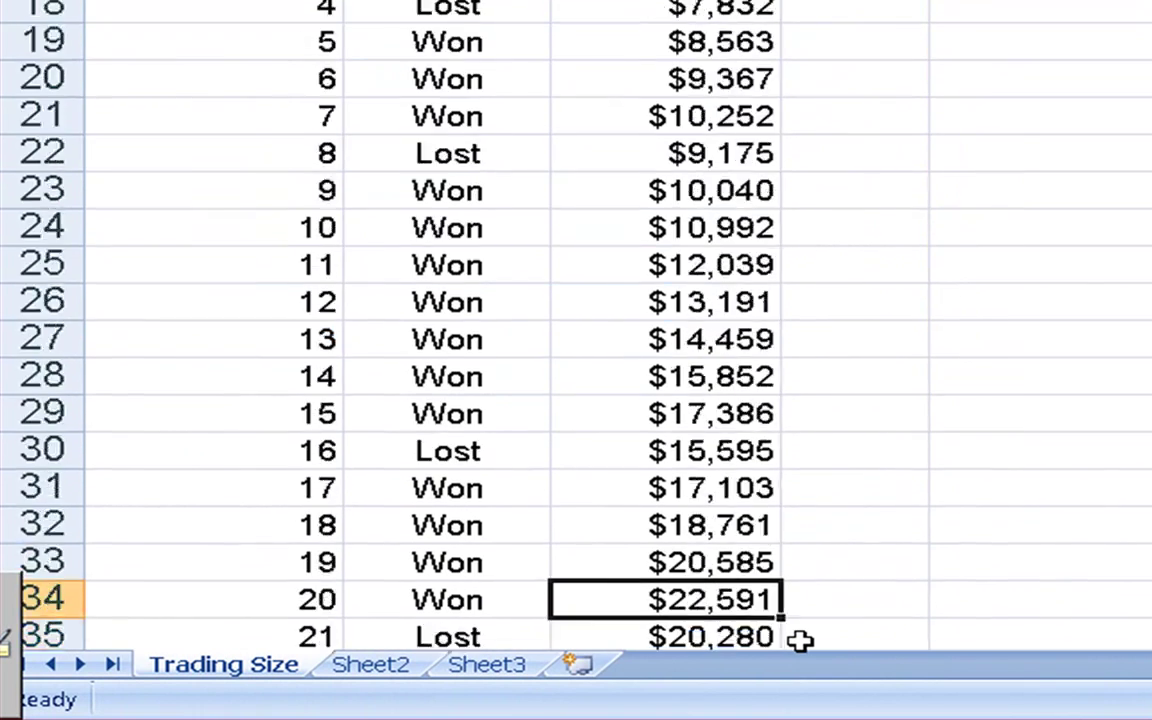
pyautogui.press('Down')
pyautogui.press('Down')
pyautogui.press('Down')
pyautogui.press('Down')
pyautogui.press('Down')
pyautogui.press('Down')
pyautogui.press('Down')
pyautogui.press('Down')
pyautogui.press('Down')
pyautogui.press('Down')
pyautogui.press('Down')
pyautogui.press('Down')
pyautogui.press('Down')
pyautogui.press('Down')
pyautogui.press('Down')
pyautogui.press('Down')
pyautogui.press('Down')
pyautogui.press('Down')
pyautogui.press('Down')
pyautogui.press('Down')
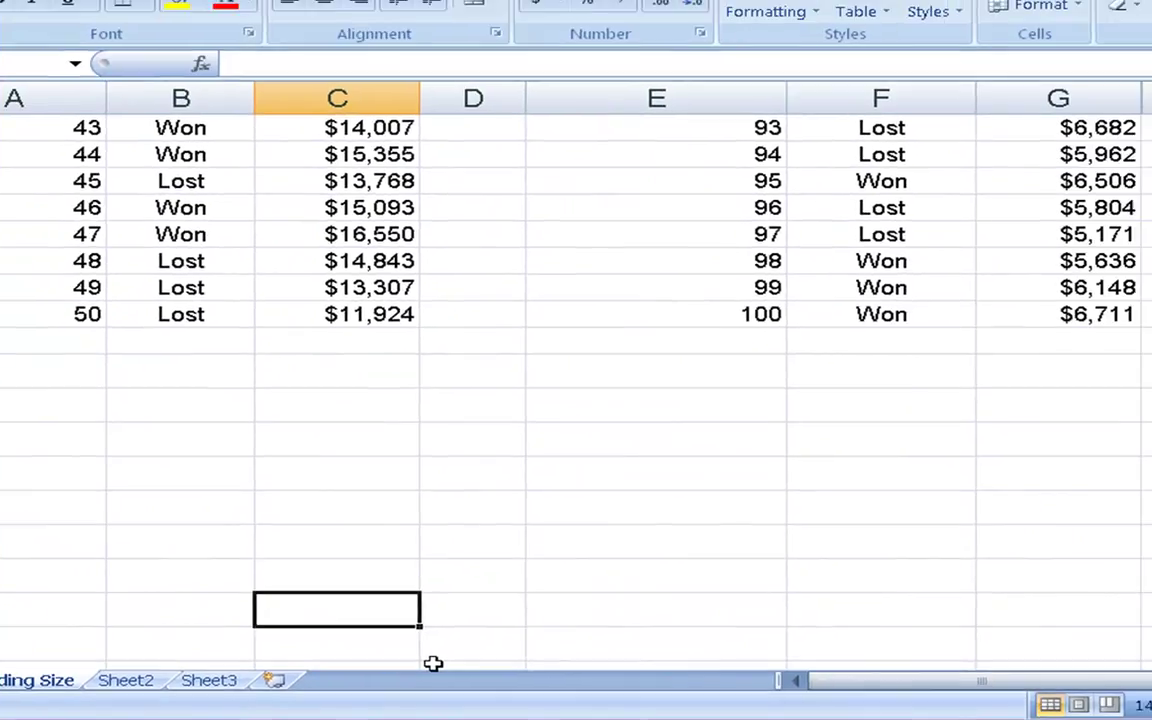
pyautogui.press('Up')
pyautogui.press('Up')
pyautogui.press('Up')
pyautogui.press('Up')
pyautogui.press('Up')
pyautogui.press('Up')
pyautogui.press('Up')
pyautogui.press('Up')
pyautogui.press('Up')
pyautogui.press('Up')
pyautogui.press('Up')
pyautogui.press('Up')
pyautogui.press('Up')
pyautogui.press('Up')
pyautogui.press('Up')
pyautogui.press('Up')
pyautogui.press('Up')
pyautogui.press('Up')
pyautogui.press('Up')
pyautogui.press('Up')
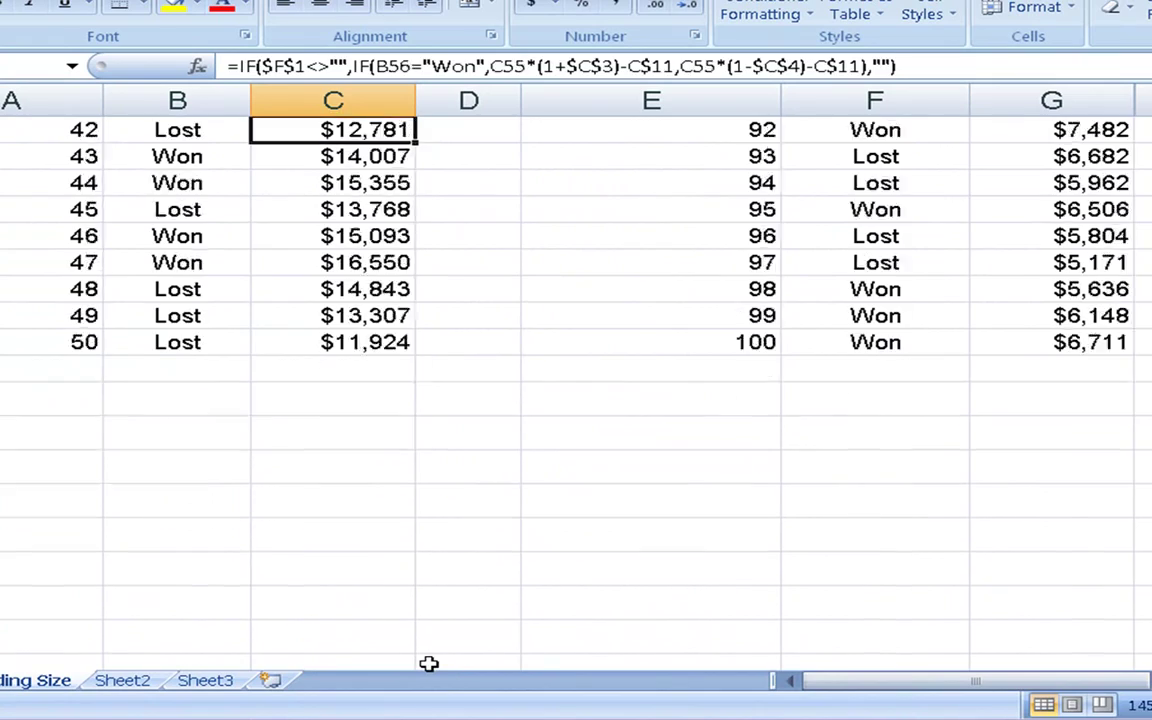
pyautogui.press('Up')
pyautogui.press('Up')
pyautogui.press('Up')
pyautogui.press('Up')
pyautogui.press('Up')
pyautogui.press('Up')
pyautogui.press('Up')
pyautogui.press('Up')
pyautogui.press('Up')
pyautogui.press('Up')
pyautogui.press('Up')
pyautogui.press('Up')
pyautogui.press('Up')
pyautogui.press('Up')
pyautogui.press('Up')
pyautogui.press('Up')
pyautogui.press('Up')
pyautogui.press('Up')
pyautogui.press('Up')
pyautogui.press('Up')
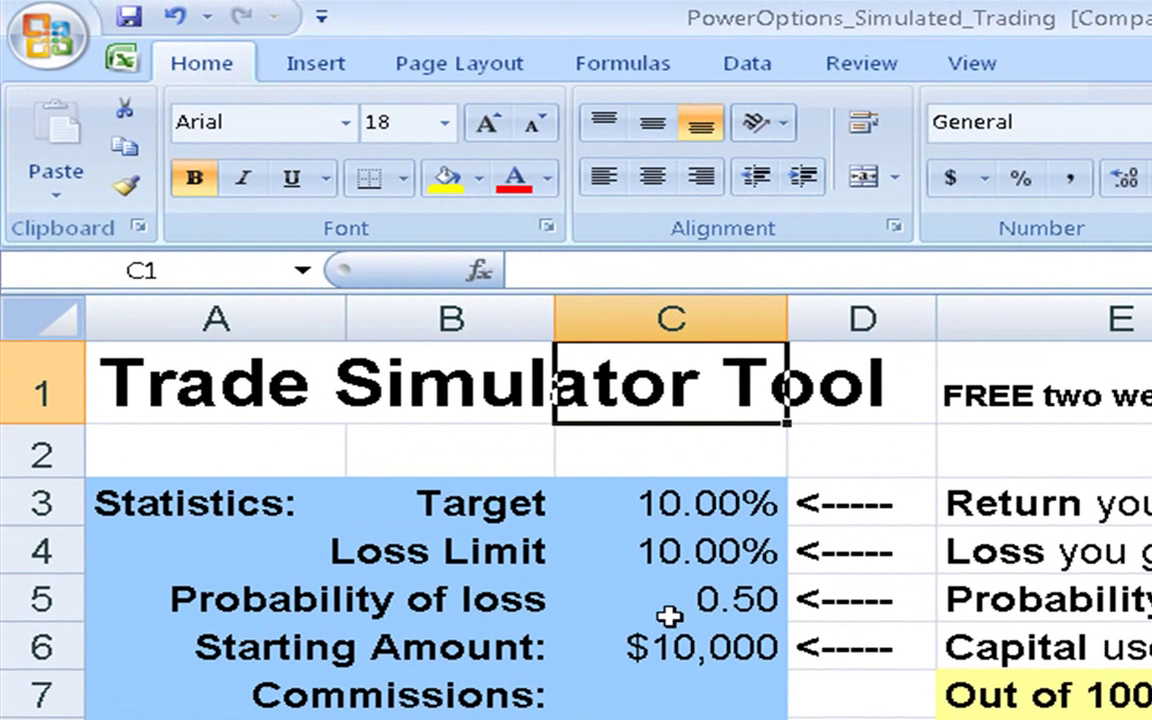
# Step: Rerun the simulation twice by re-entering the Loss Limit in C4 as 10%
pyautogui.click(700, 548)
pyautogui.write('1')
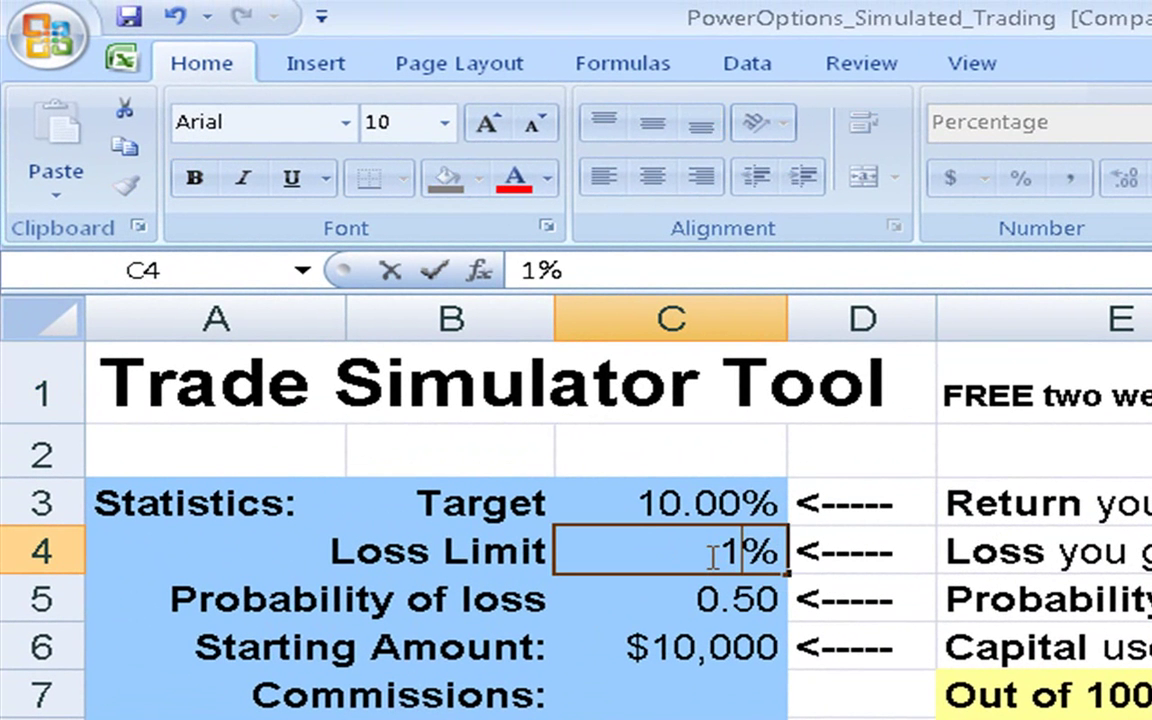
pyautogui.write('0')
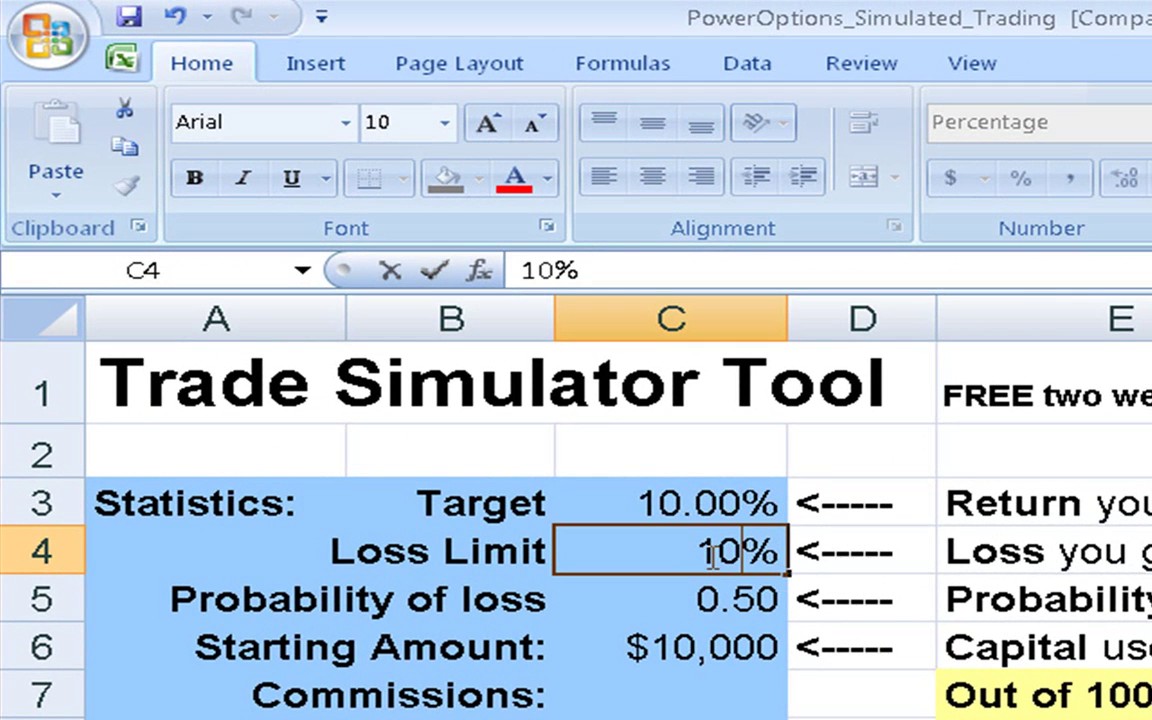
pyautogui.press('Return')
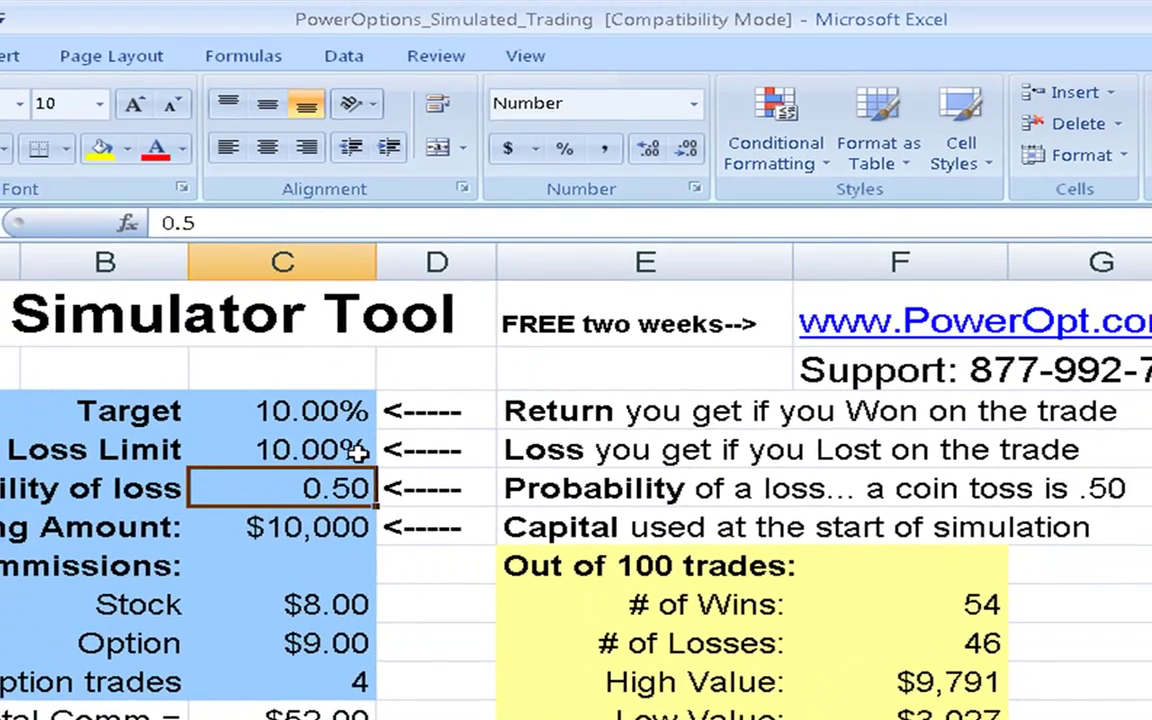
pyautogui.click(201, 243)
pyautogui.write('10')
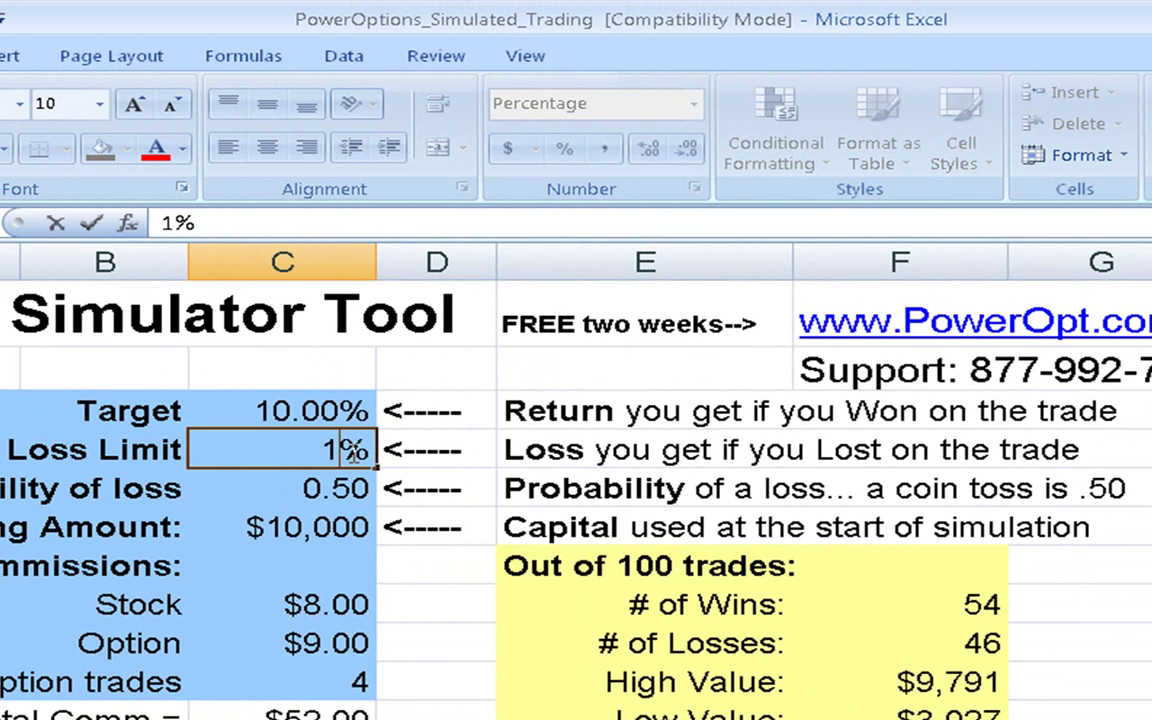
pyautogui.press('Return')
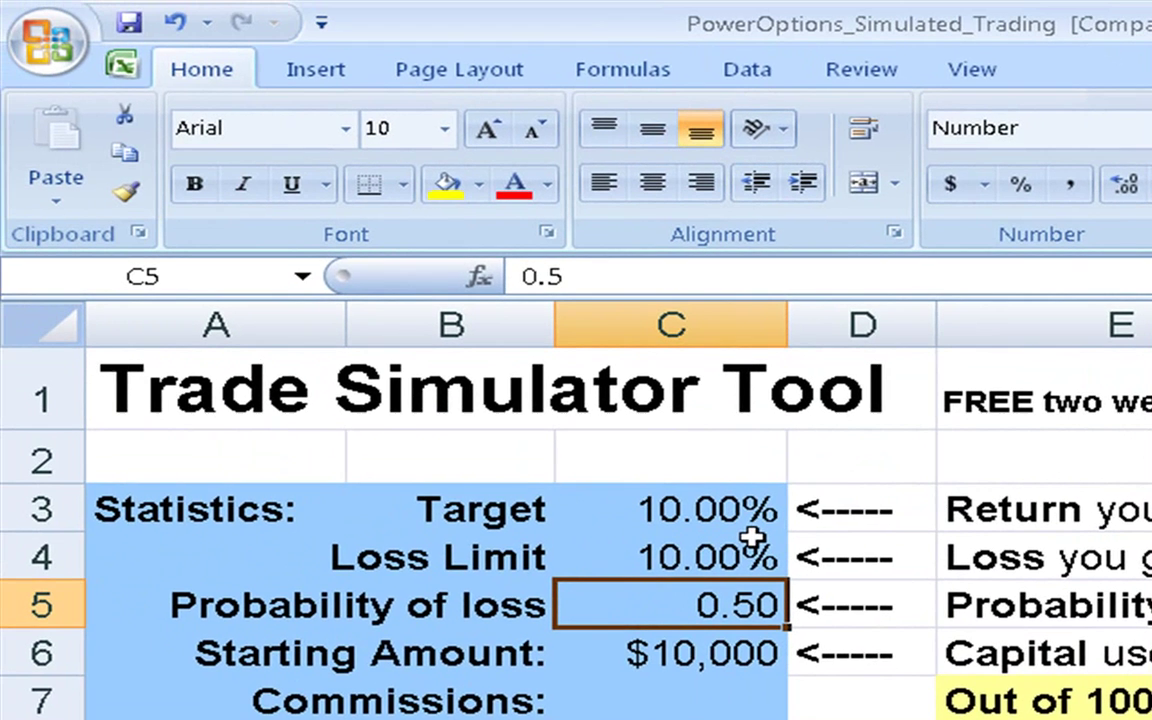
# Step: Set the Target return in C3 to 15% and rerun the simulation by re-entering the 10% Loss Limit
pyautogui.click(741, 509)
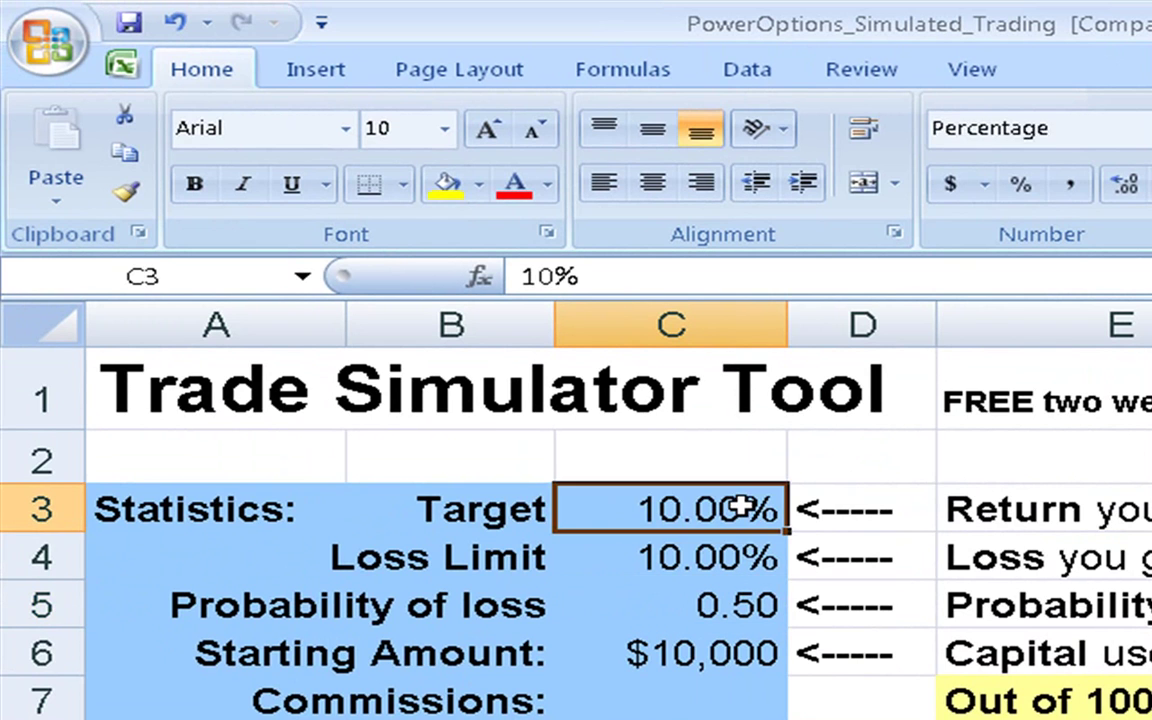
pyautogui.write('15')
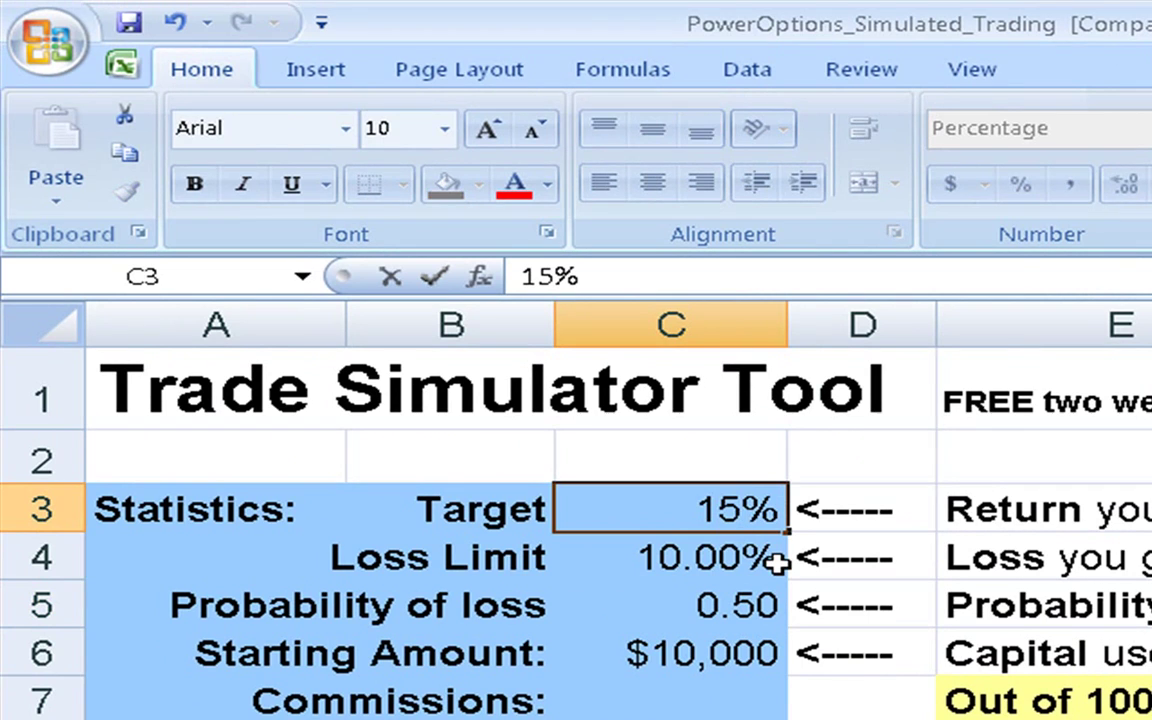
pyautogui.press('Return')
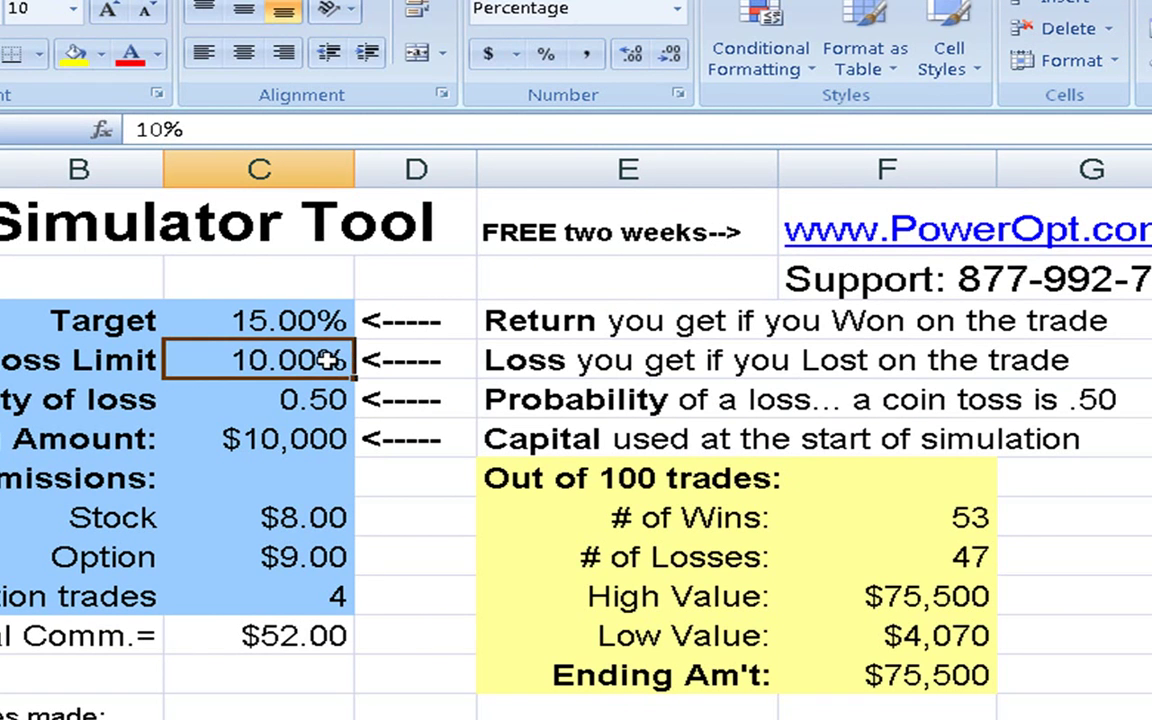
pyautogui.write('10')
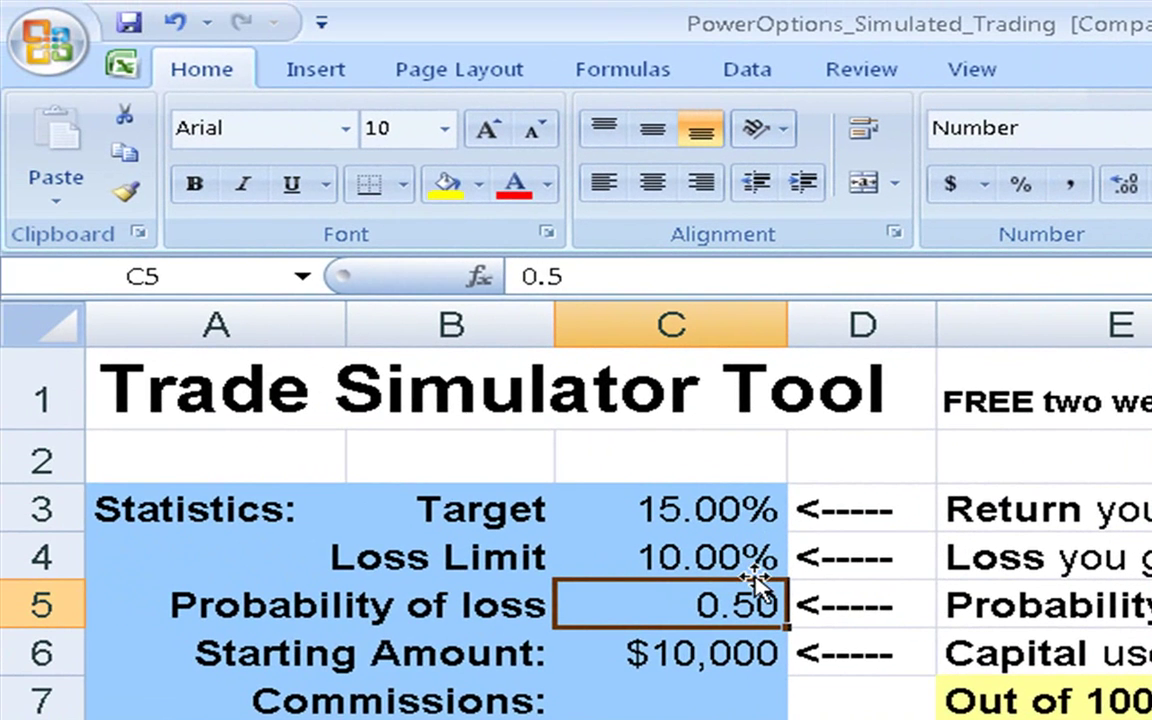
# Step: Set the Target return in C3 to 8% and the Loss Limit in C4 to 3%
pyautogui.click(711, 508)
pyautogui.write('8%')
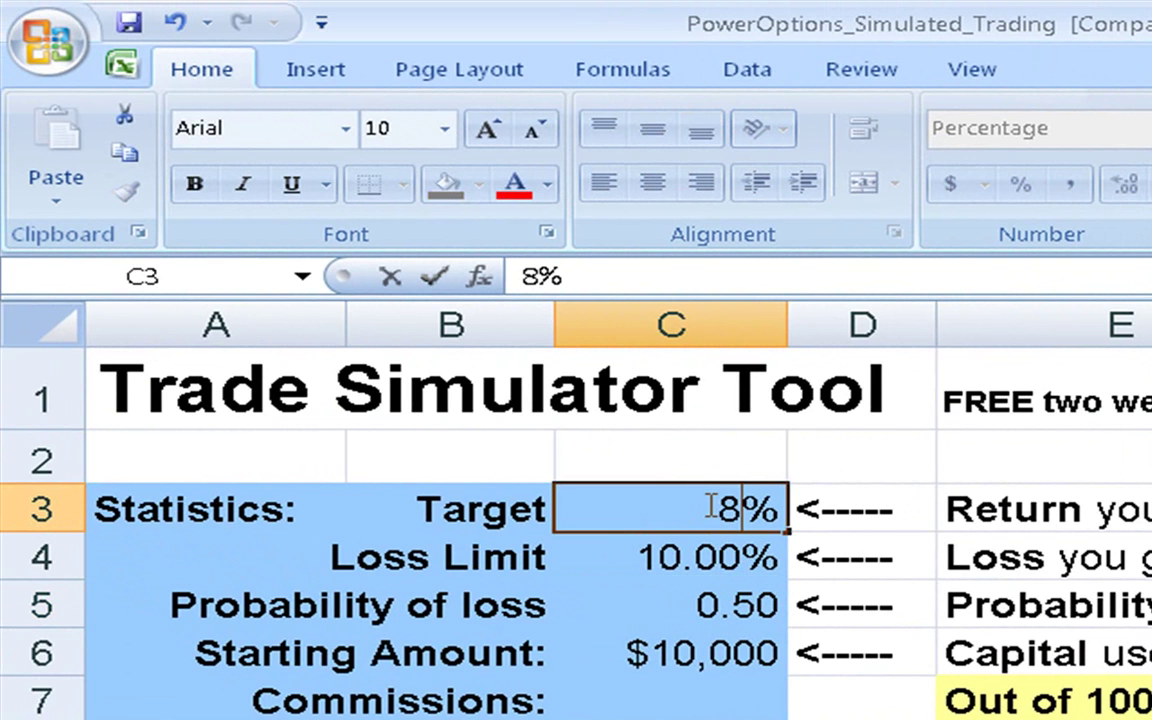
pyautogui.click(722, 563)
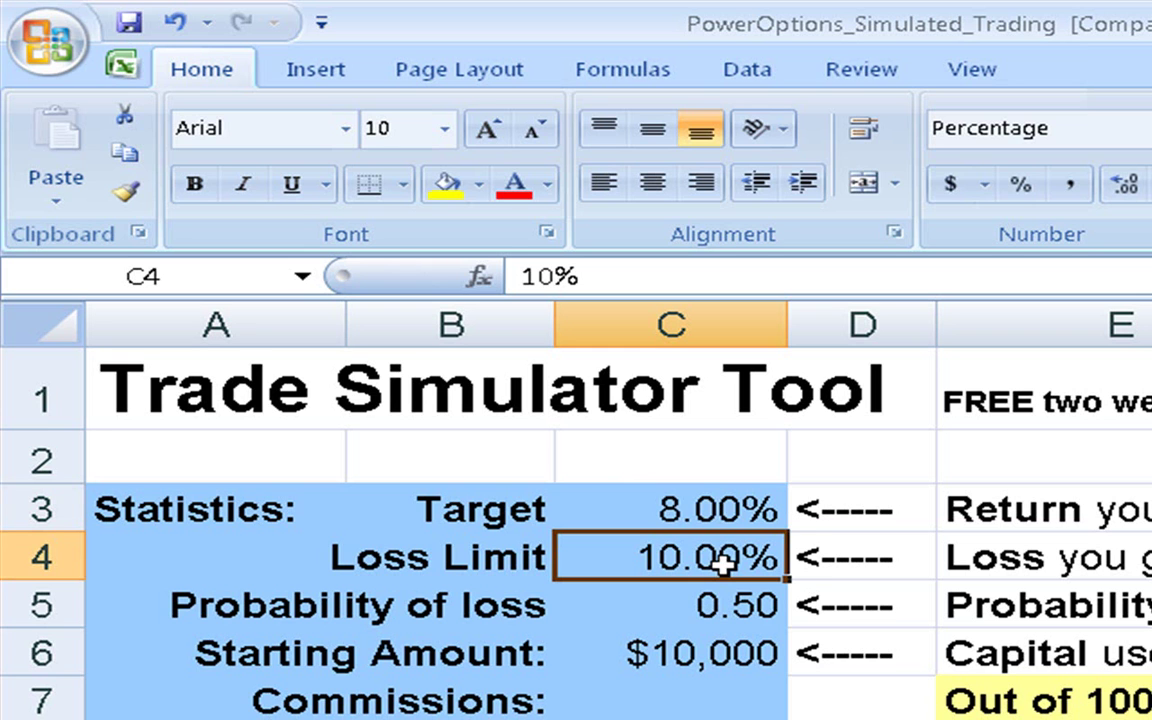
pyautogui.write('3%')
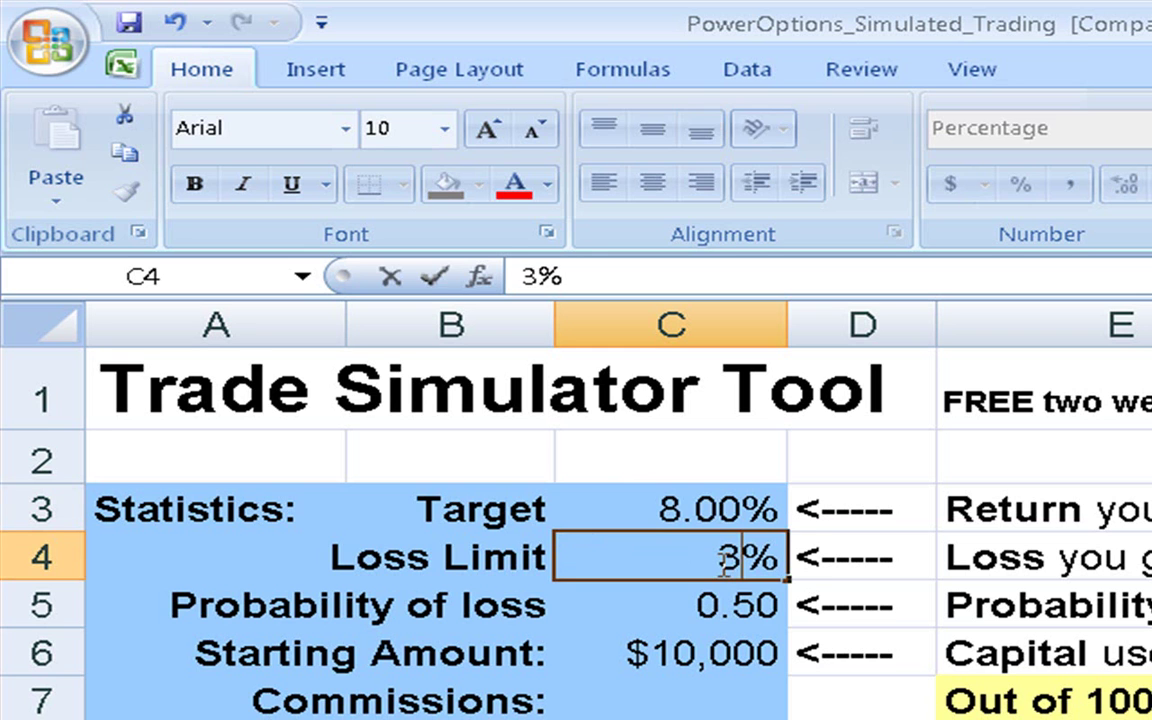
pyautogui.press('Return')
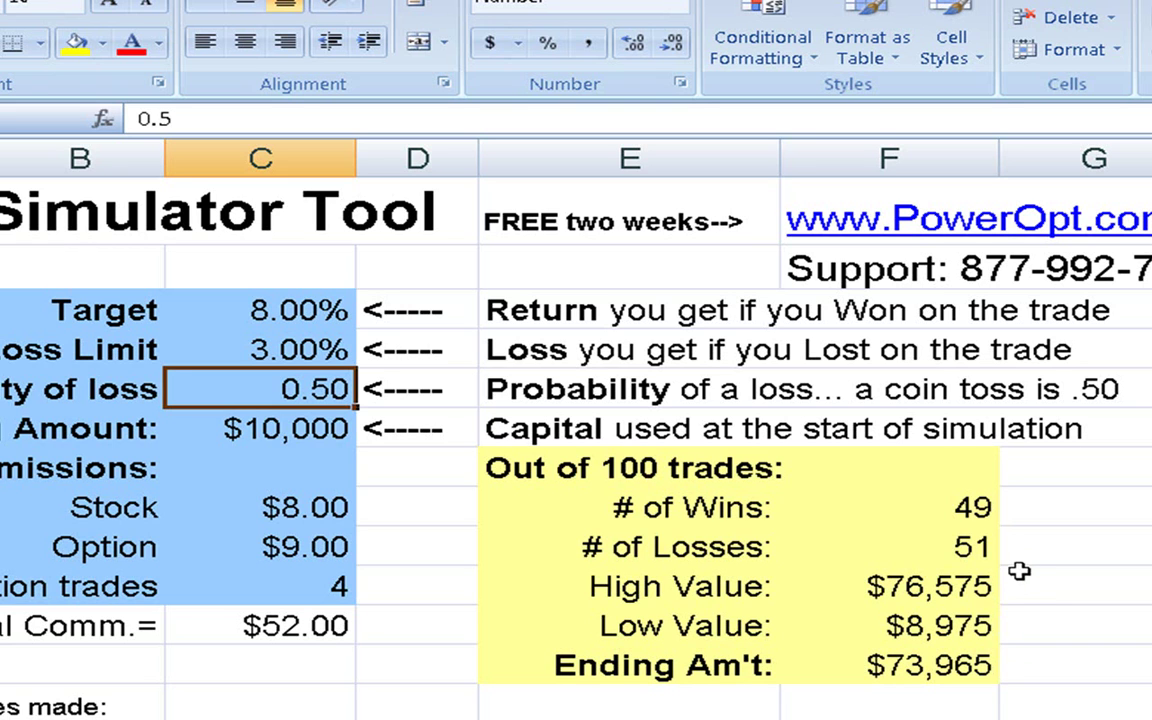
# Step: Rerun the simulation twice by reconfirming the 3% Loss Limit in C4
pyautogui.click(309, 347)
pyautogui.doubleClick(309, 347)
pyautogui.press('Return')
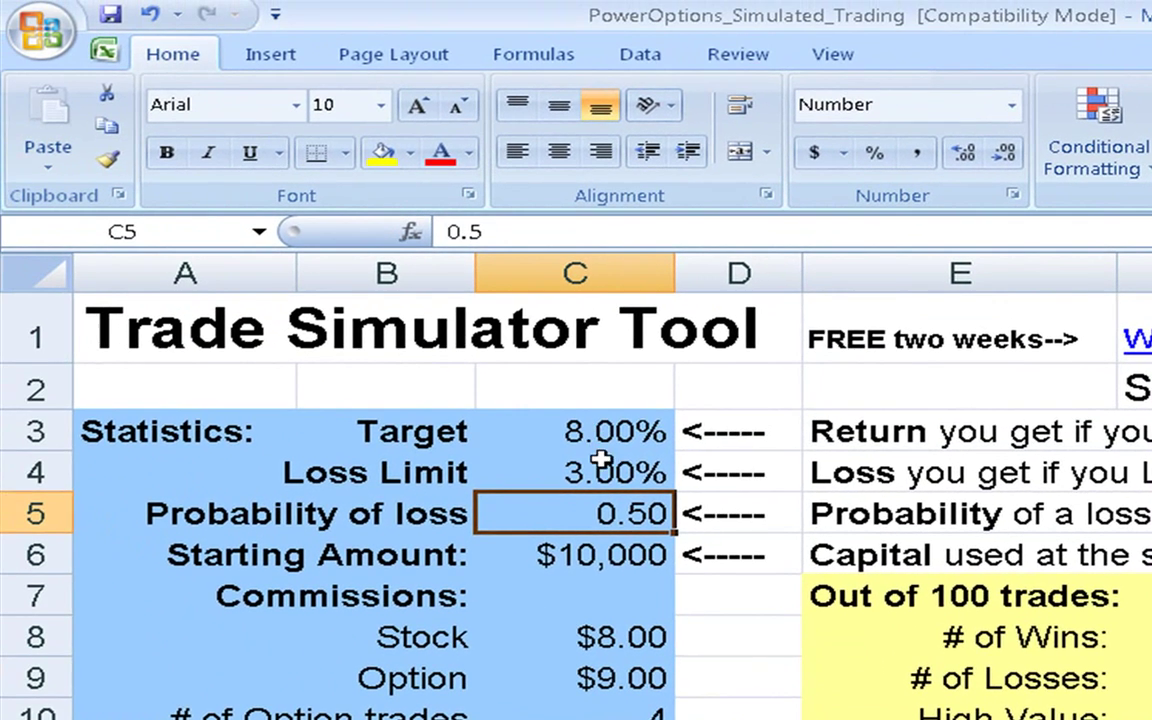
pyautogui.click(514, 439)
pyautogui.doubleClick(600, 472)
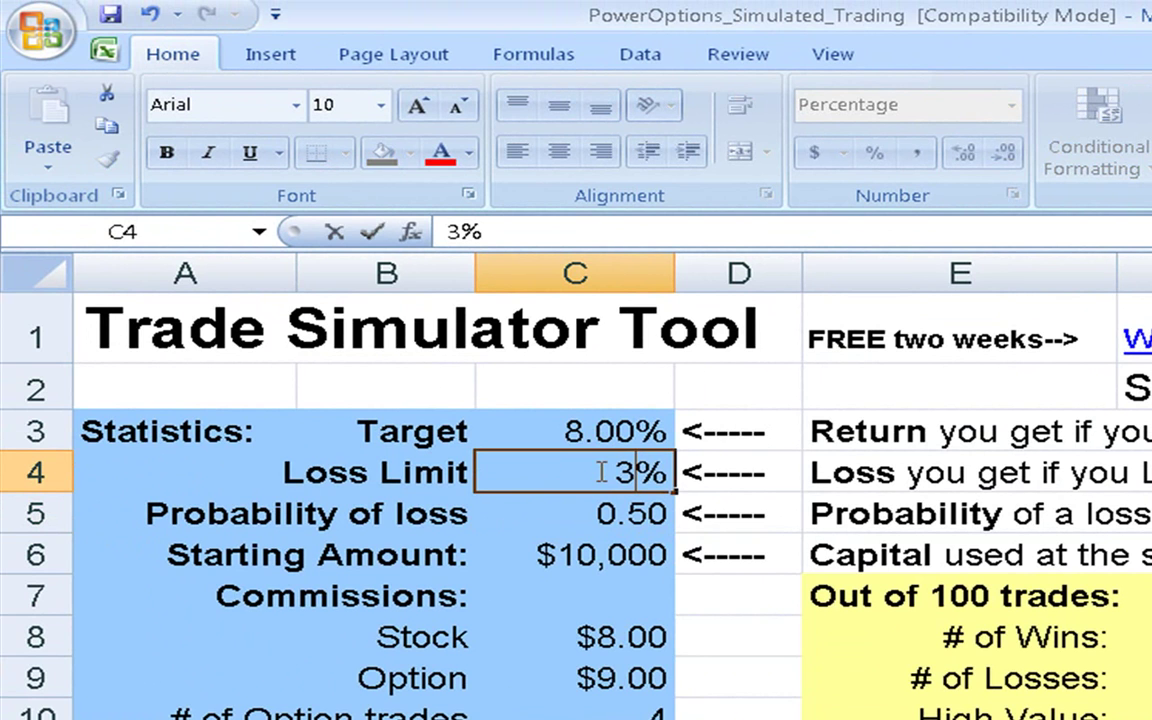
pyautogui.press('Return')
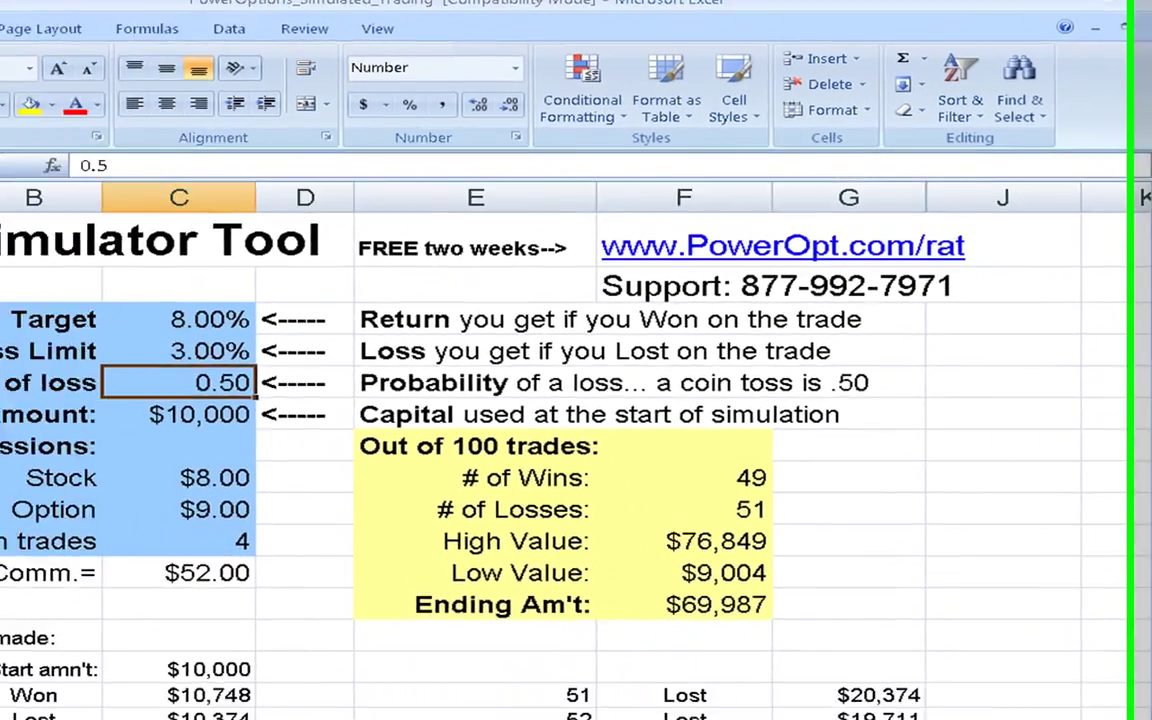
# Step: Check the individual trade results and rerun the simulation once more by reconfirming the Loss Limit value in C4
pyautogui.scroll(-8, 576, 450)
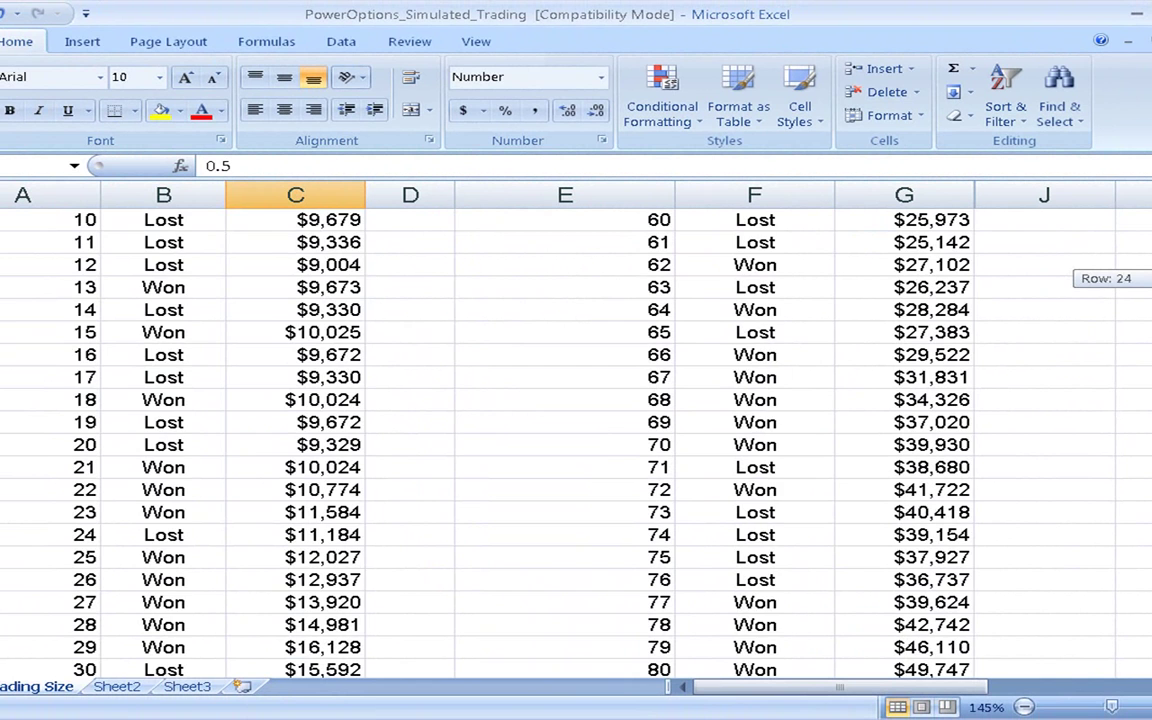
pyautogui.scroll(3, 576, 450)
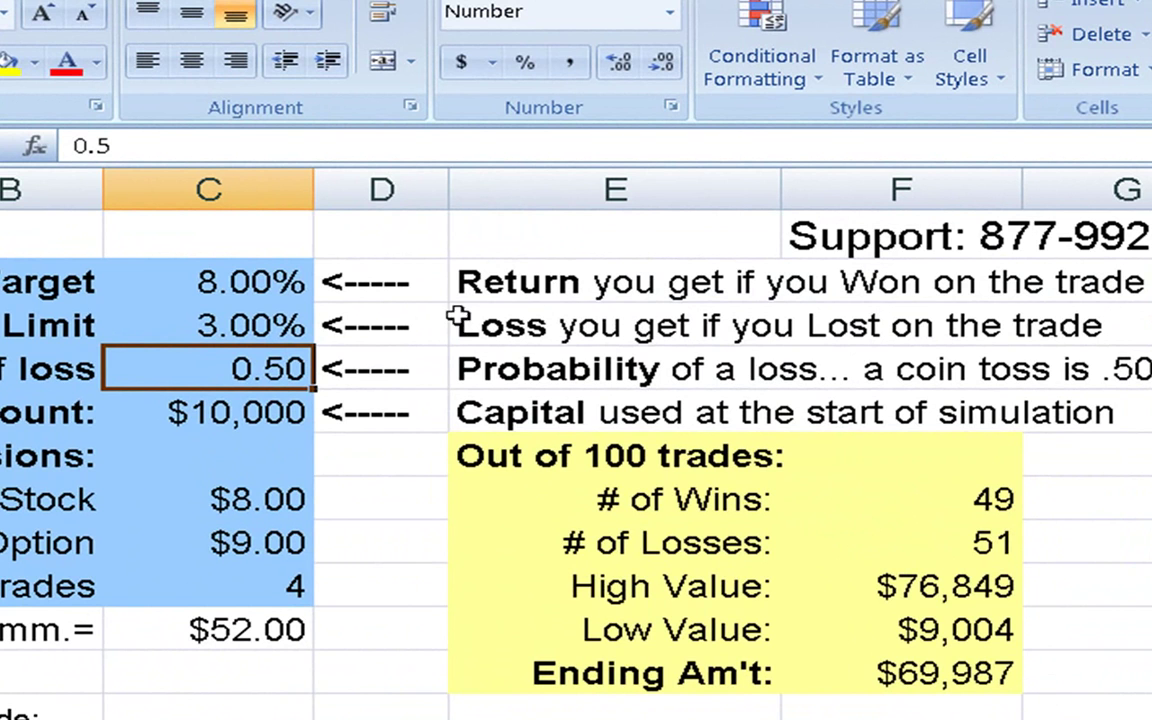
pyautogui.click(242, 331)
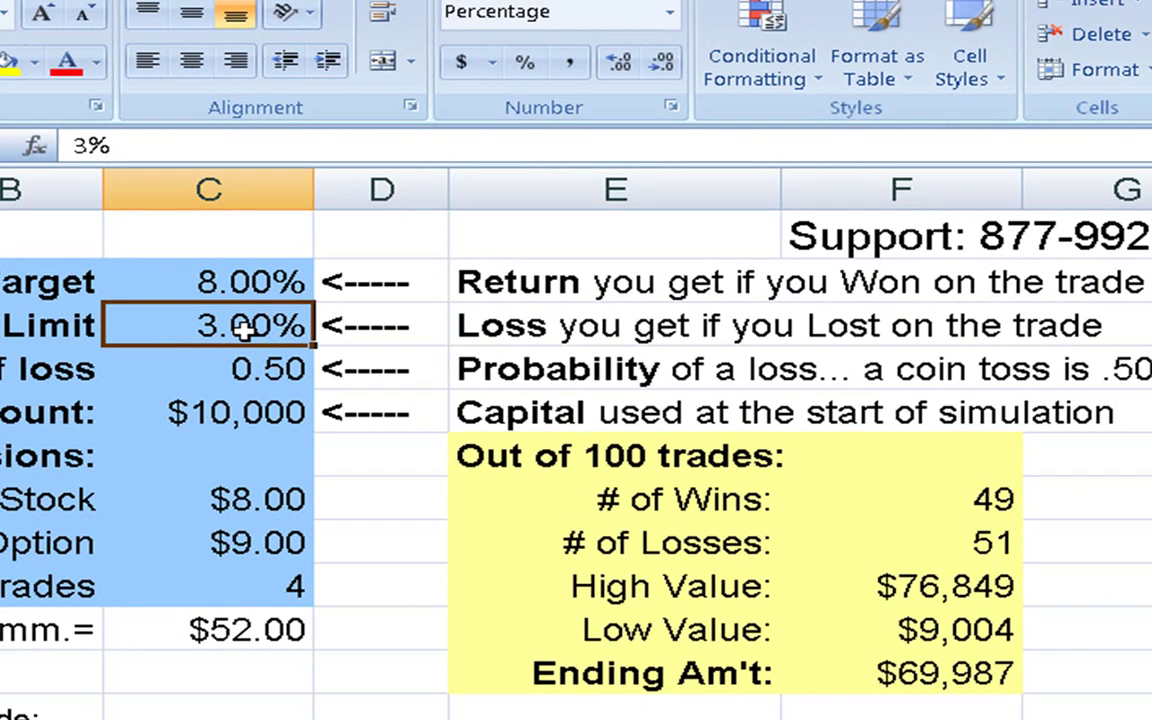
pyautogui.doubleClick(245, 333)
pyautogui.press('Return')
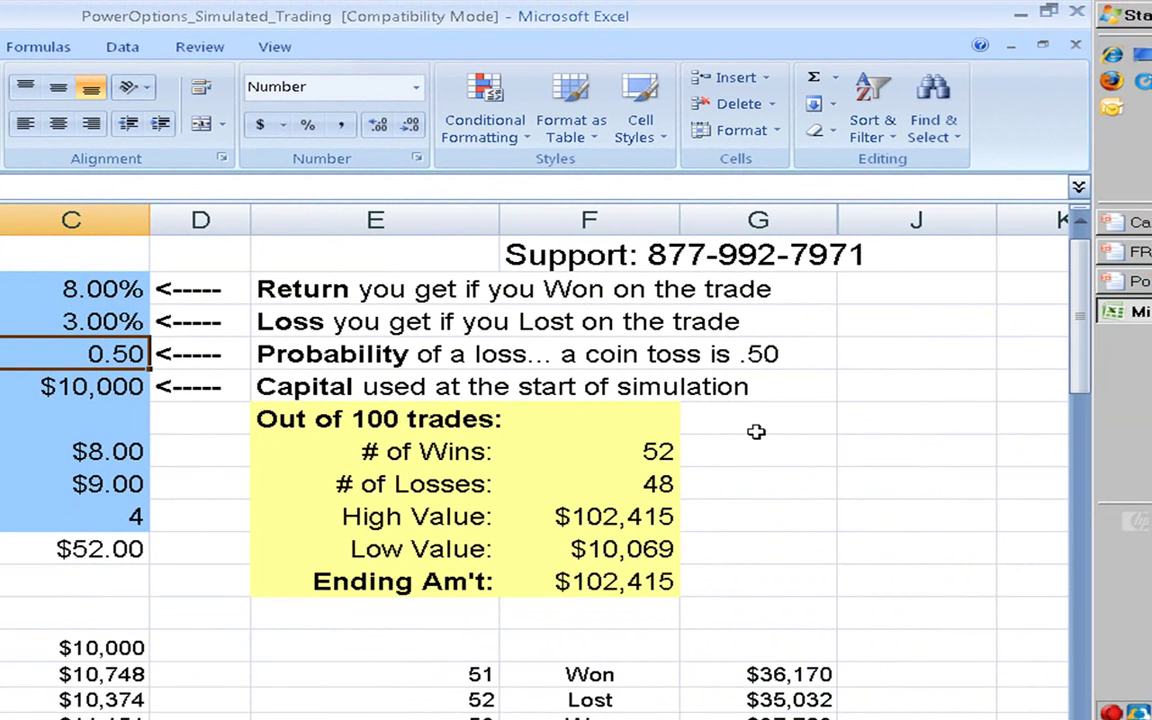
# Step: Close the workbook and save the changes to PowerOptions_Simulated_Trading.xls
pyautogui.click(1077, 12)
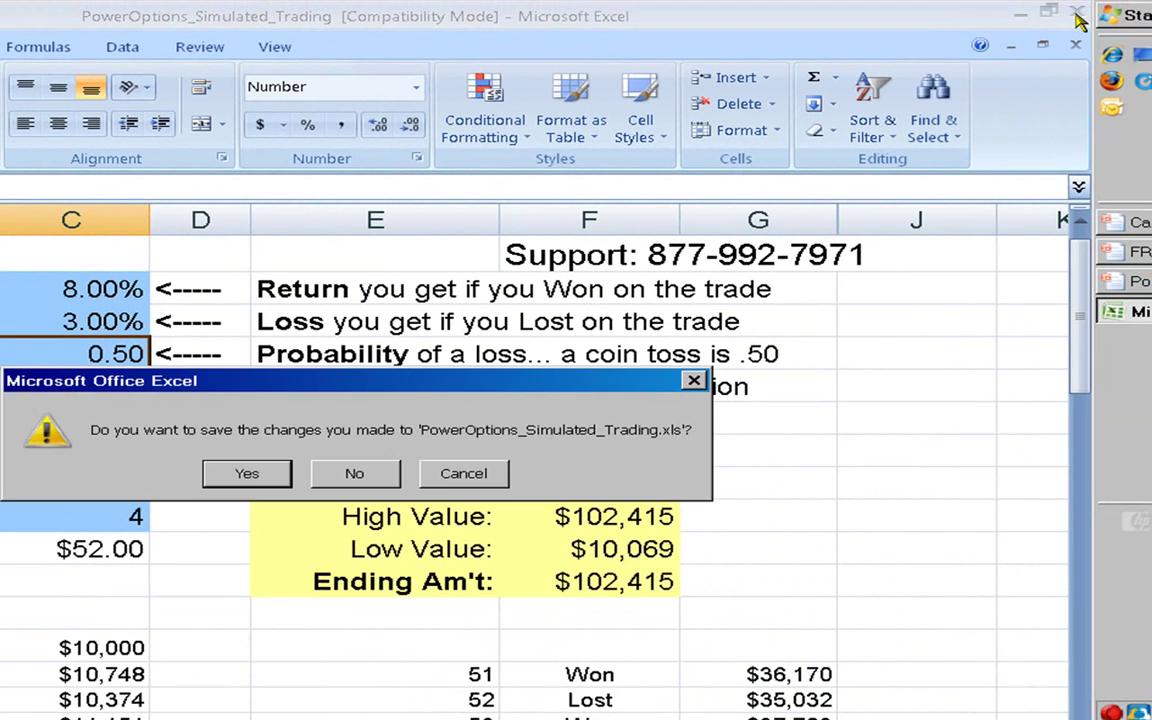
pyautogui.click(248, 474)
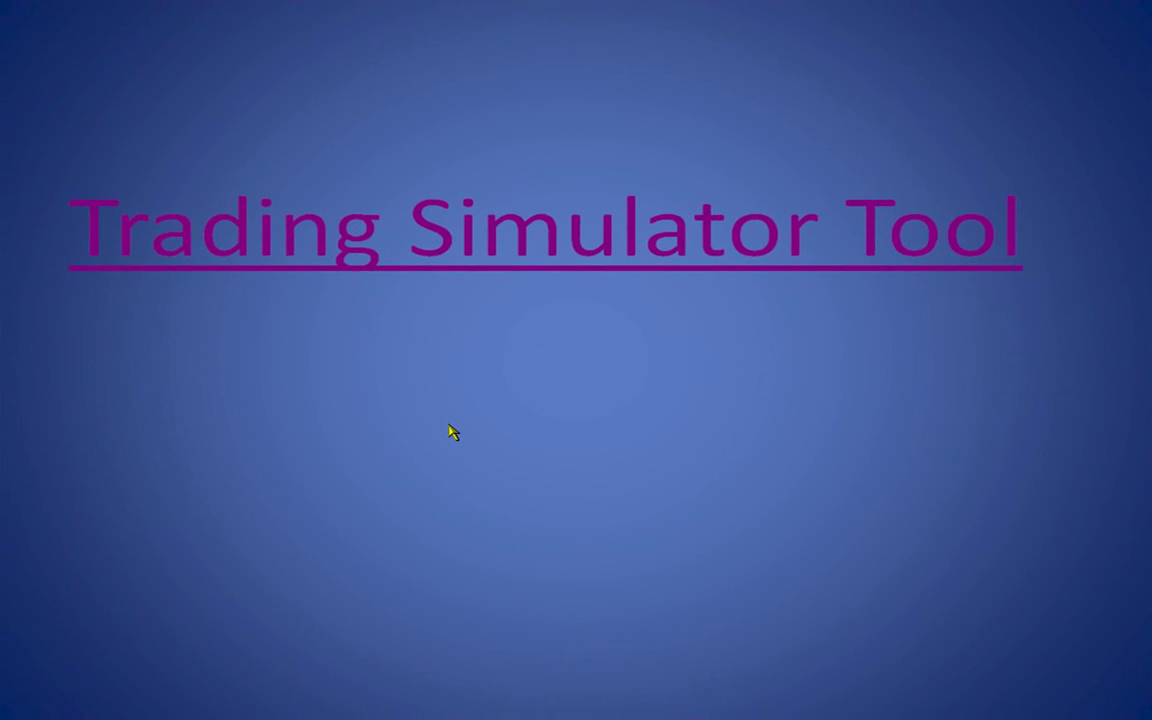
pyautogui.click(450, 432)
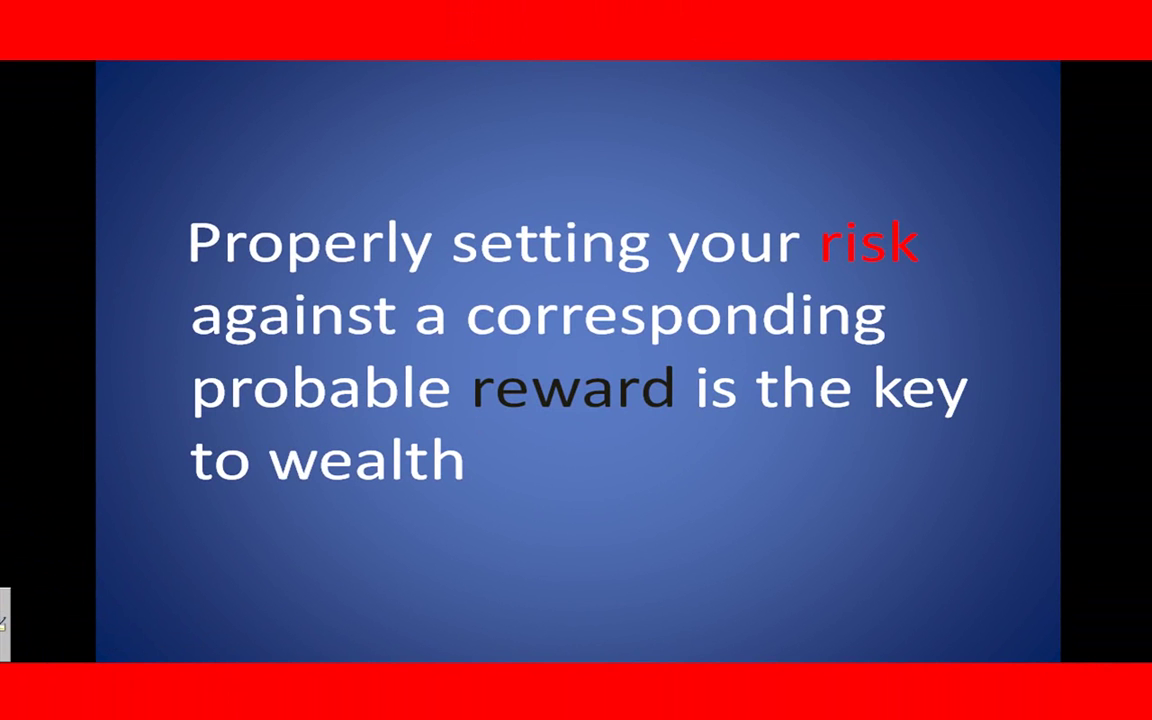
pyautogui.click(531, 421)
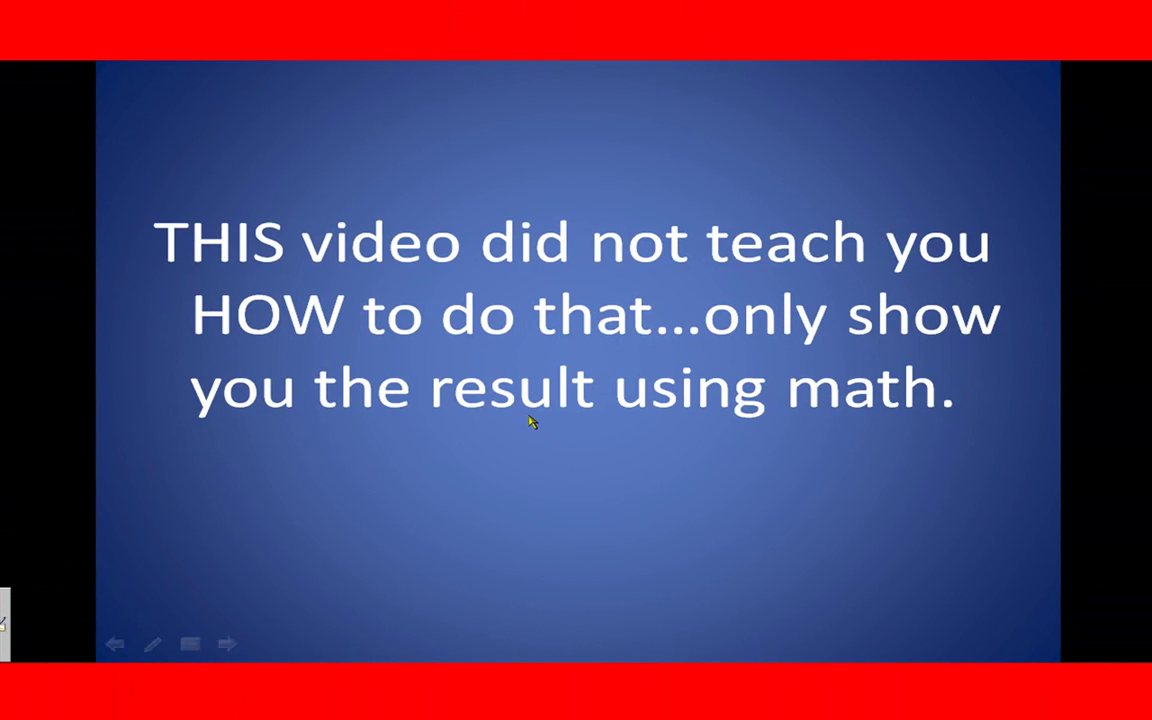